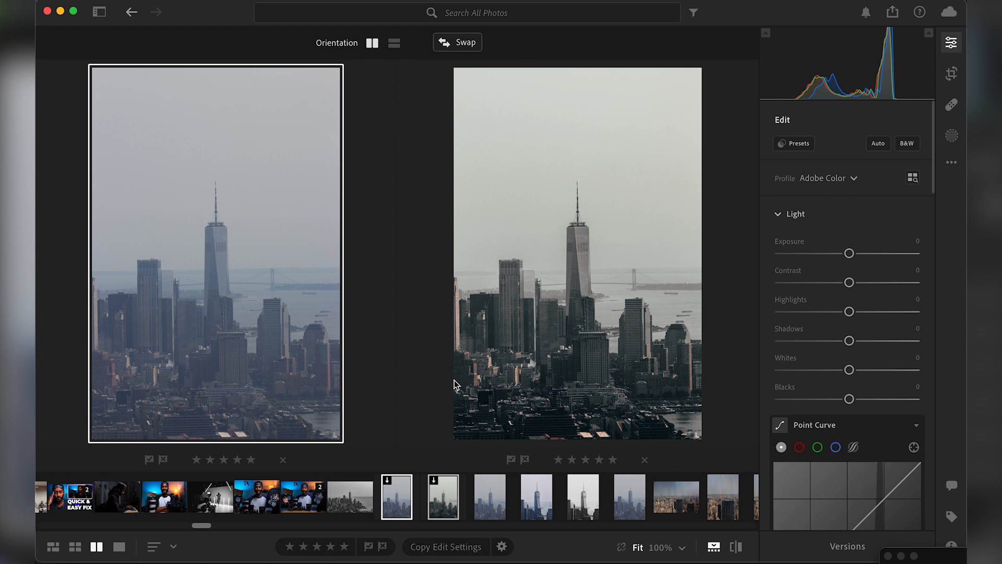
Show the unedited skyline photo on its own and apply a muted grey-green preset from your saved presets.
click(119, 546)
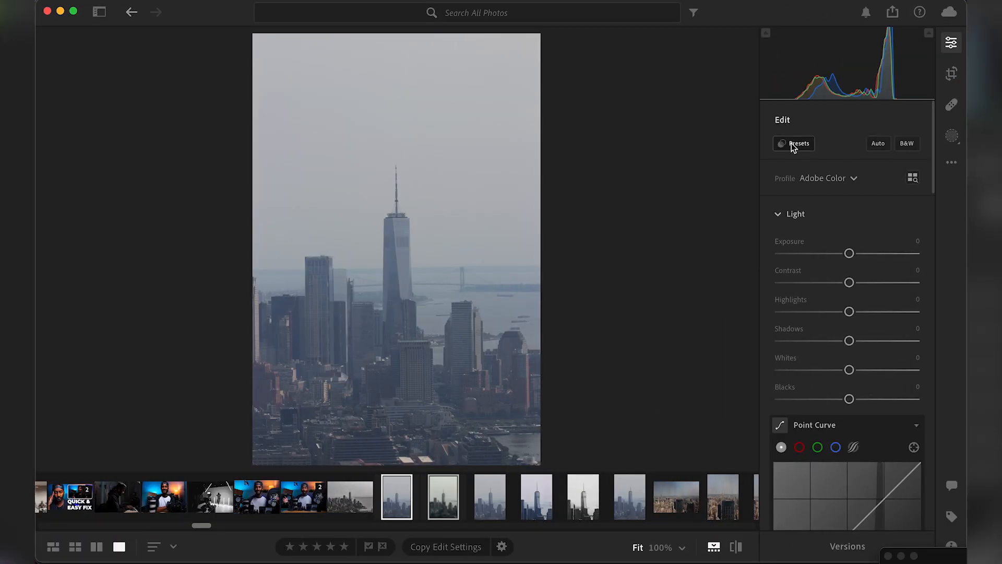
click(791, 143)
scroll(592, 358, down, 5)
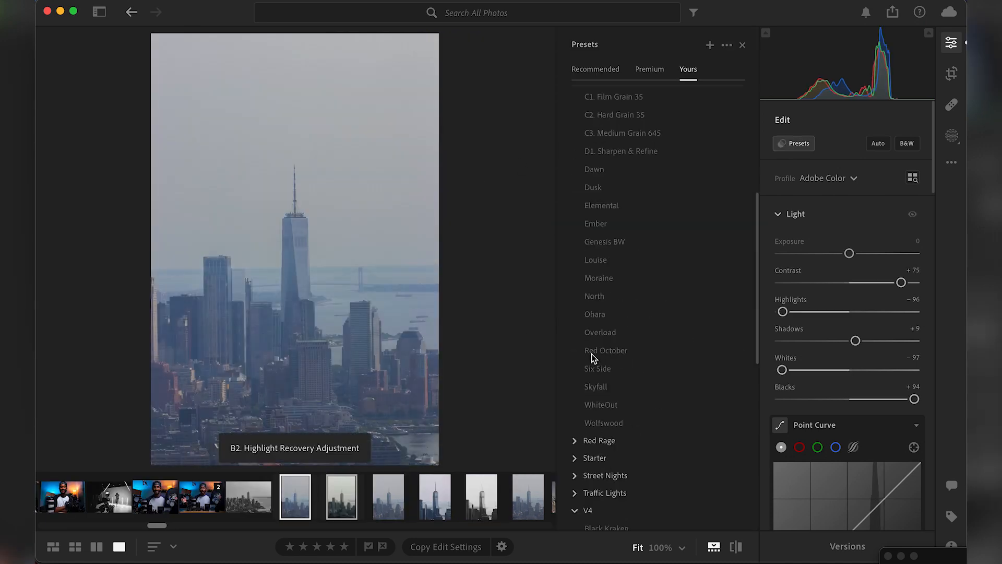
scroll(591, 358, down, 3)
scroll(595, 313, up, 8)
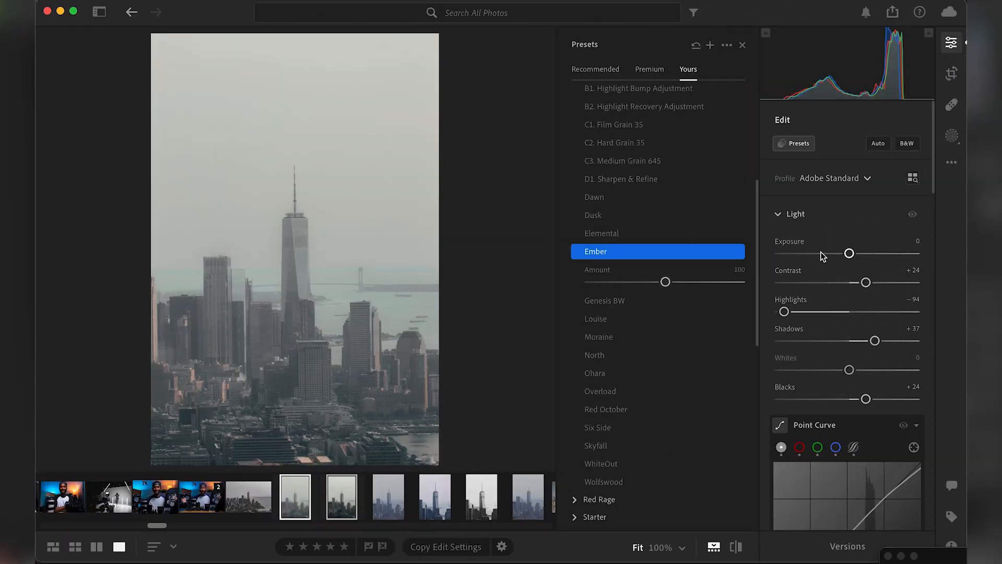
Reset the preset's Contrast, Highlights, Shadows and Blacks adjustments to 0.
double_click(787, 271)
double_click(791, 300)
double_click(788, 329)
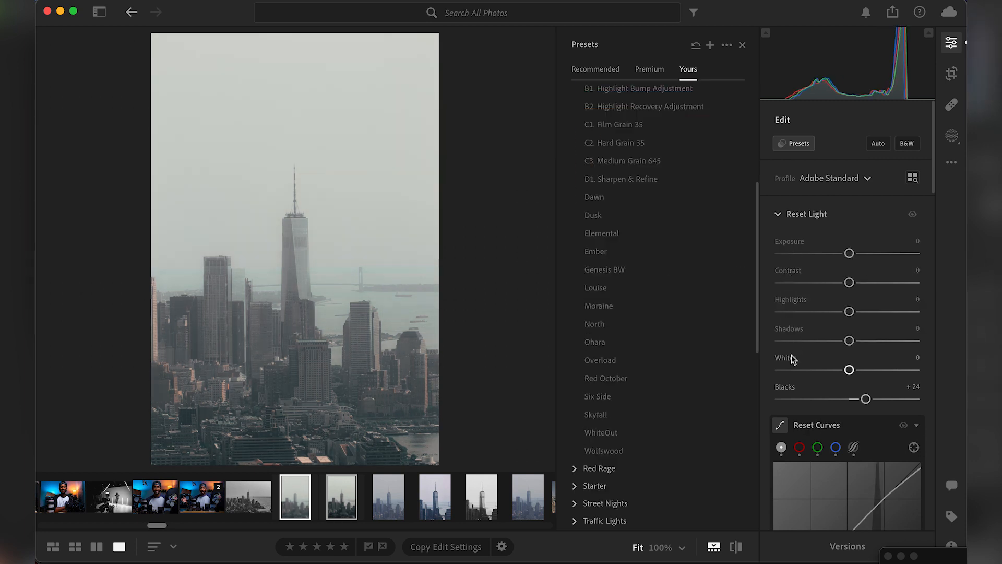
scroll(785, 394, down, 3)
scroll(852, 311, up, 3)
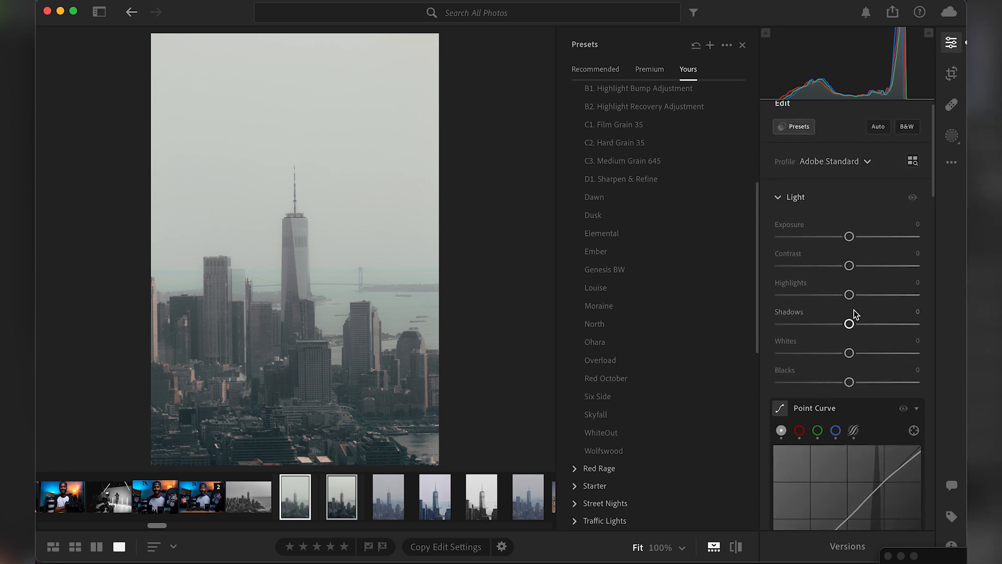
Set the aqua Saturation to -100 in the Color Mixer to remove the teal tint from the water.
scroll(852, 312, down, 10)
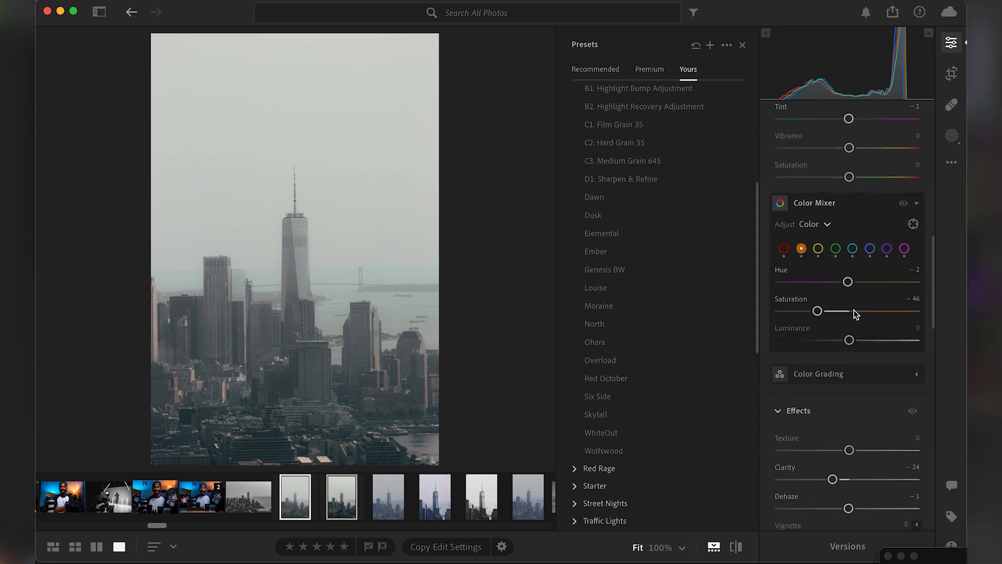
click(904, 248)
click(887, 250)
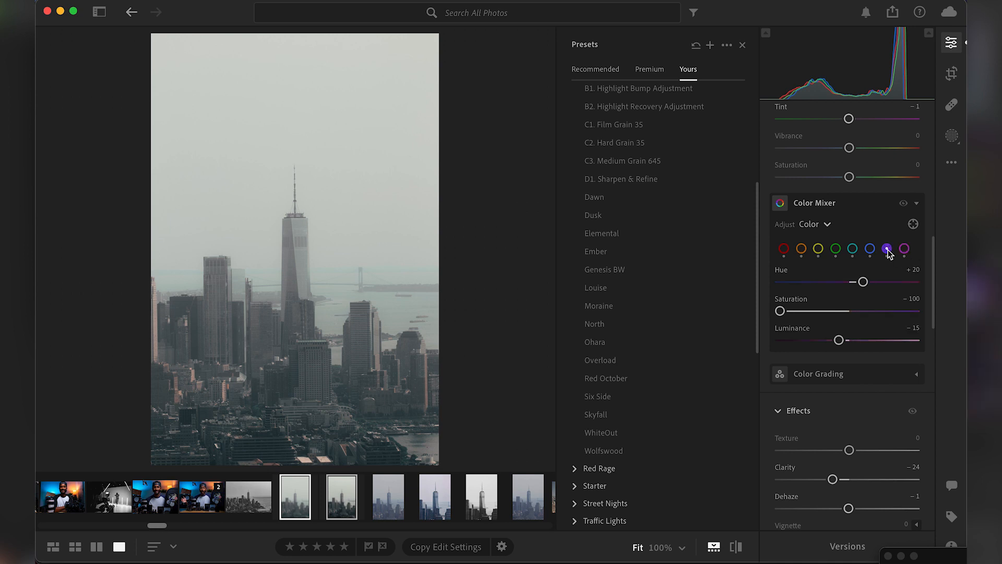
click(852, 249)
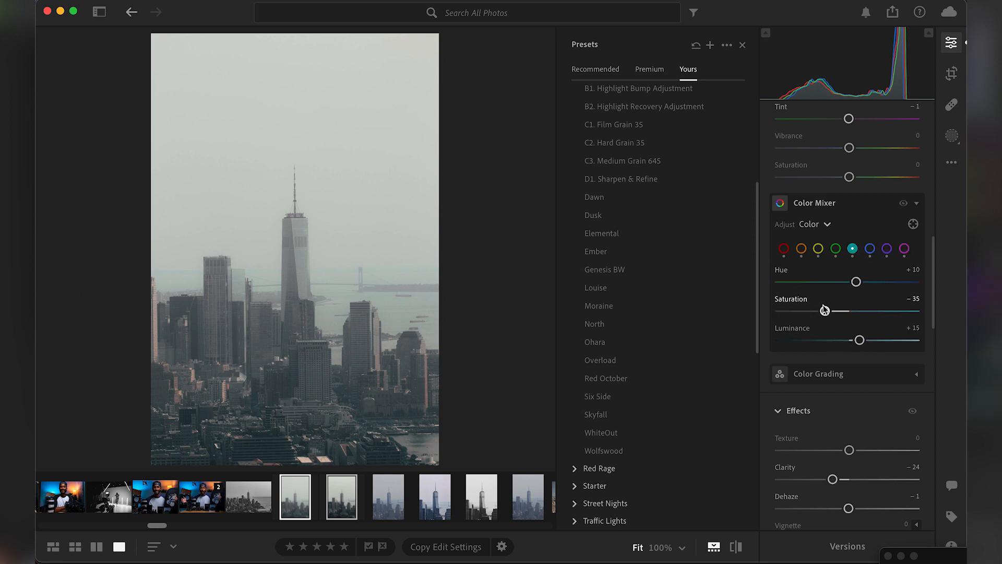
drag(825, 312, 777, 312)
Reset Clarity, Dehaze and Sharpening to their default values.
scroll(785, 318, down, 3)
double_click(785, 332)
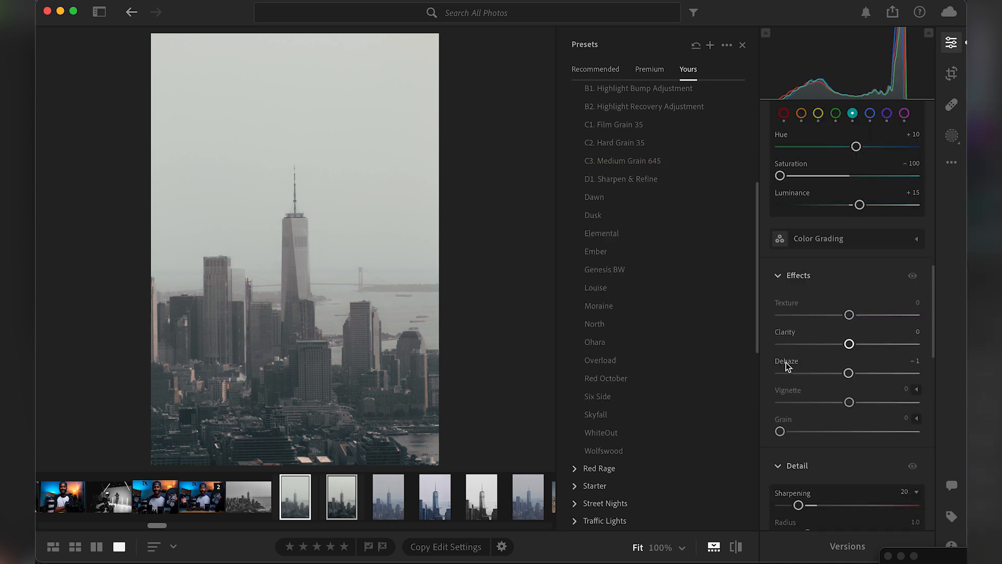
double_click(787, 361)
scroll(790, 331, down, 3)
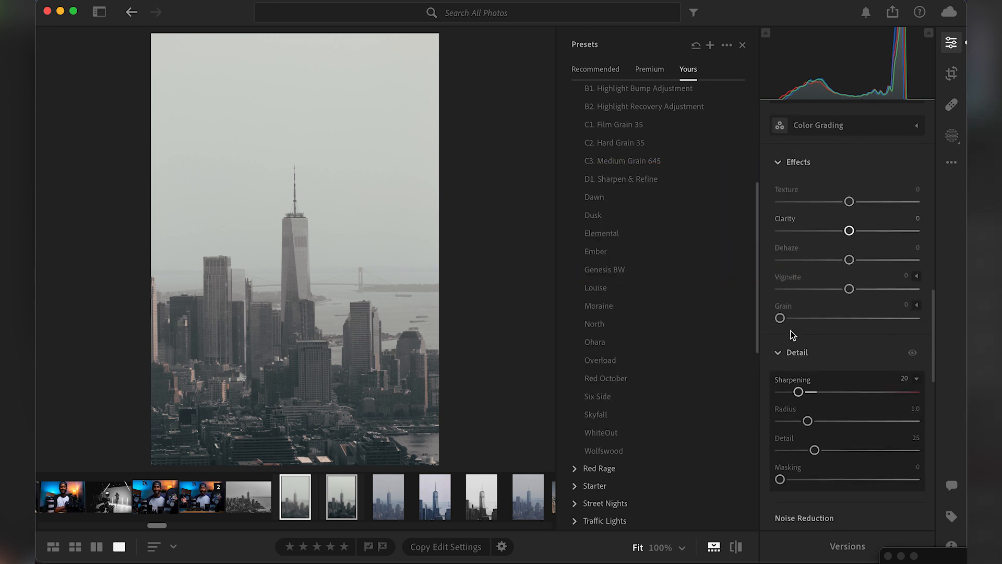
scroll(791, 330, down, 2)
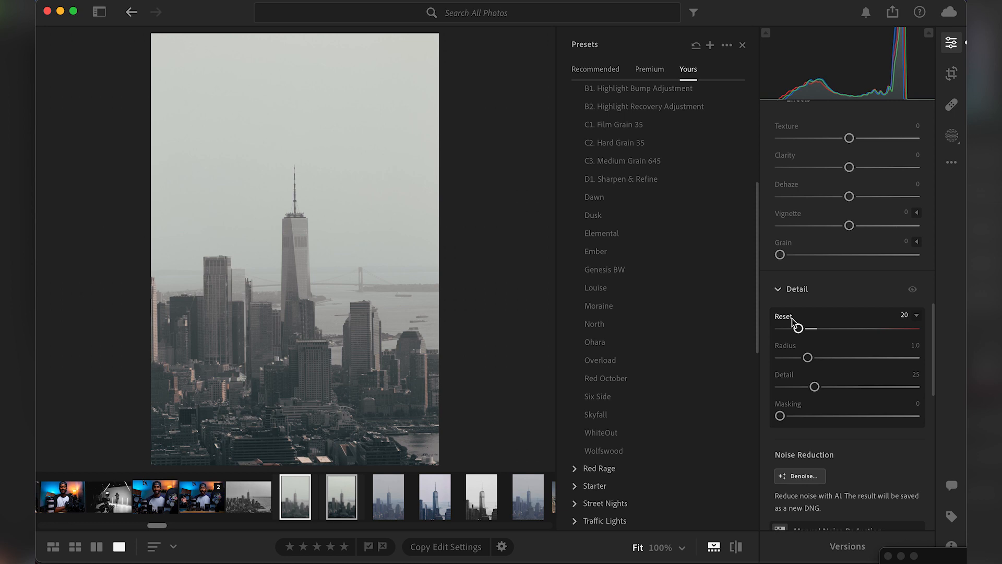
double_click(791, 318)
Enable Remove Chromatic Aberration and Lens Corrections for the photo.
scroll(791, 318, down, 5)
click(780, 415)
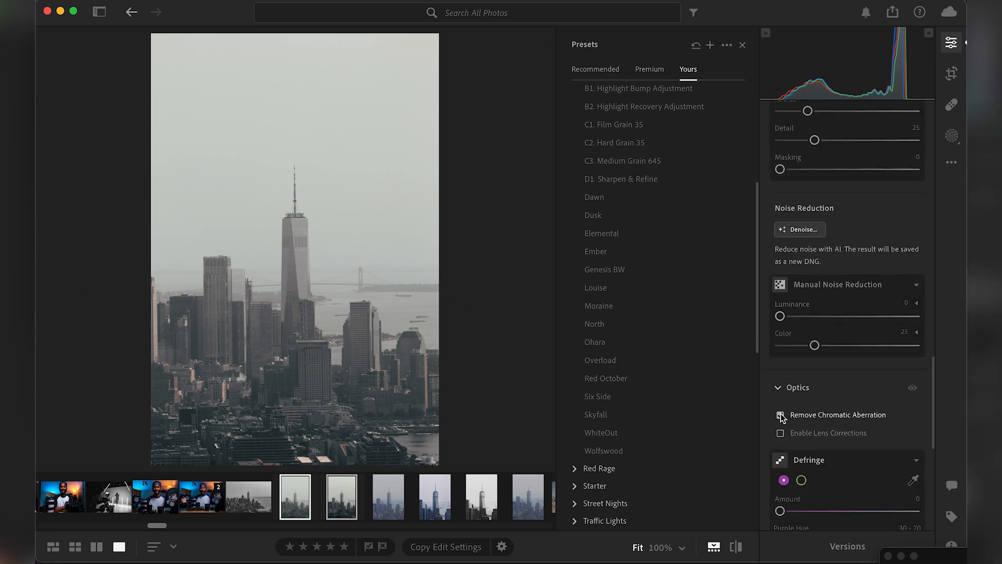
click(780, 433)
scroll(835, 350, up, 2)
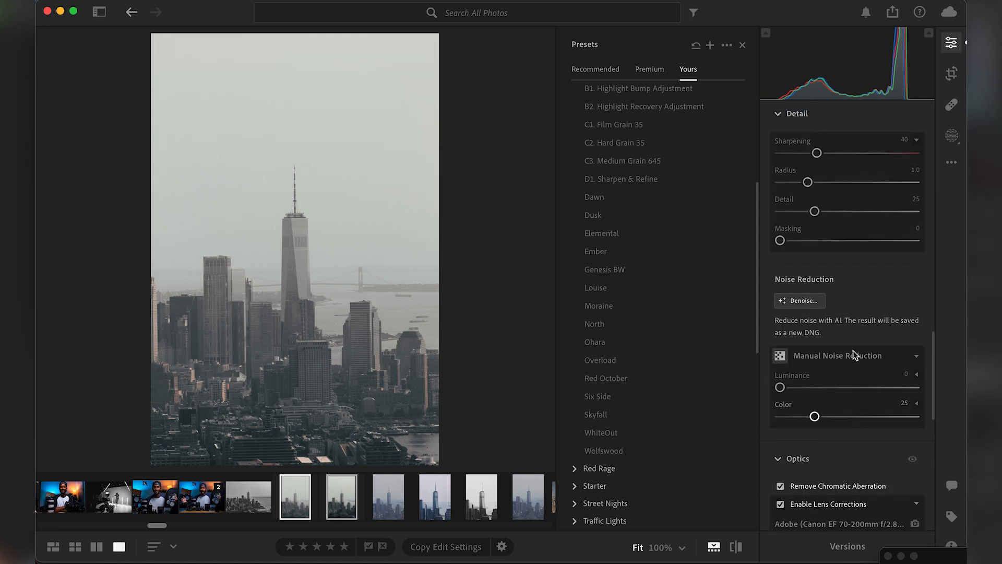
scroll(854, 355, down, 4)
scroll(854, 355, up, 2)
scroll(851, 349, down, 8)
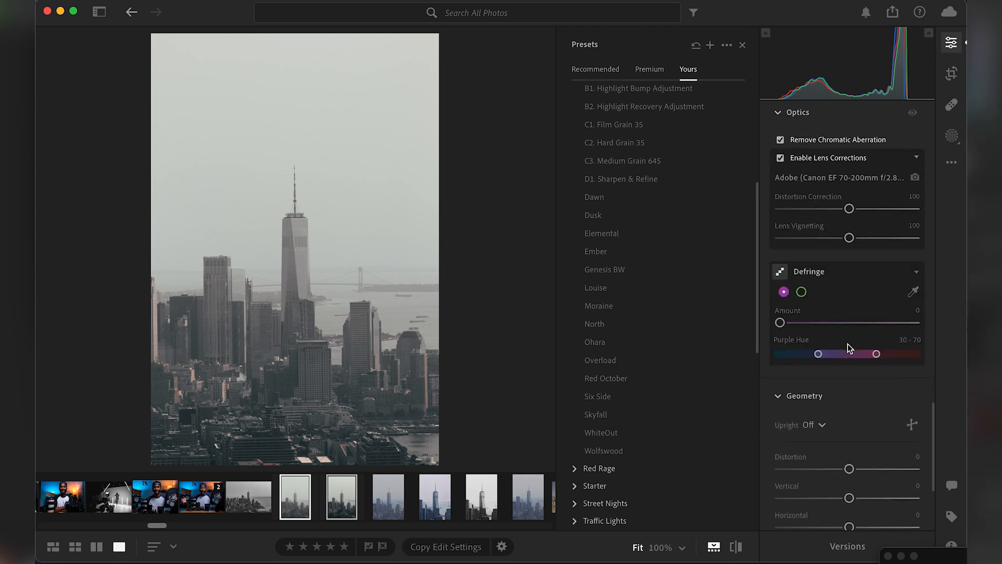
scroll(849, 347, up, 6)
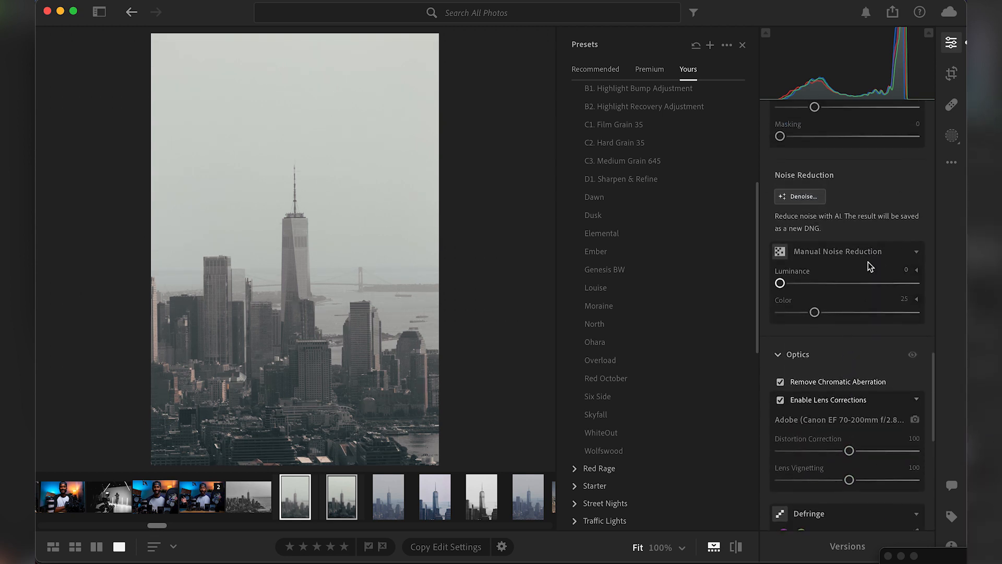
Set Blacks to -50 and Shadows to +34 in the Light adjustments.
scroll(869, 262, up, 8)
scroll(869, 262, up, 5)
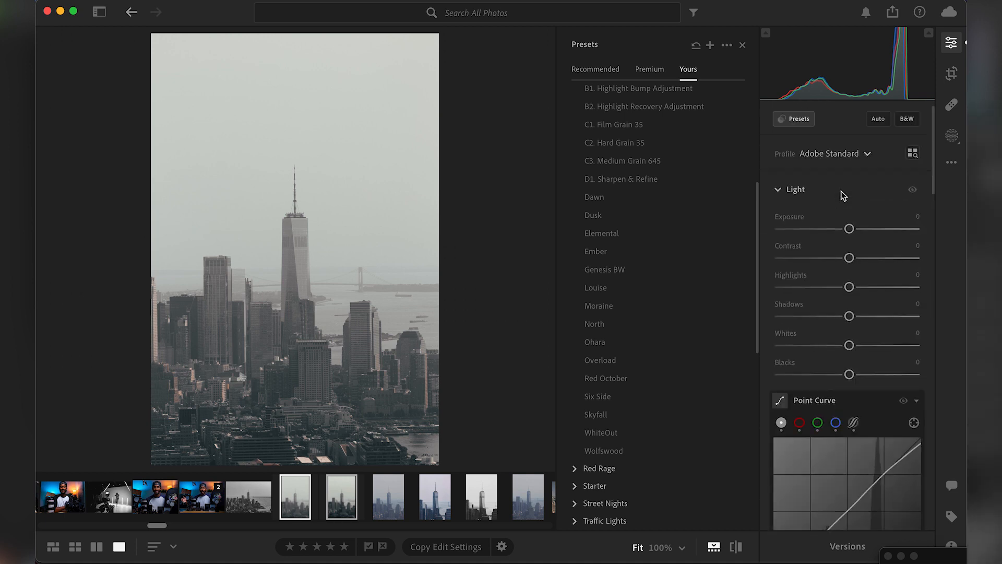
scroll(858, 284, down, 2)
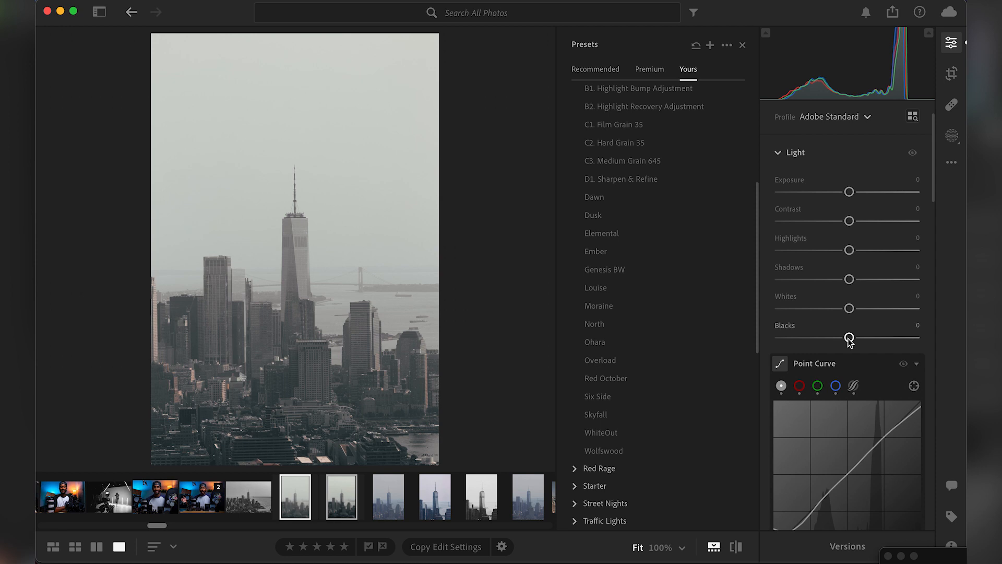
drag(847, 339, 815, 340)
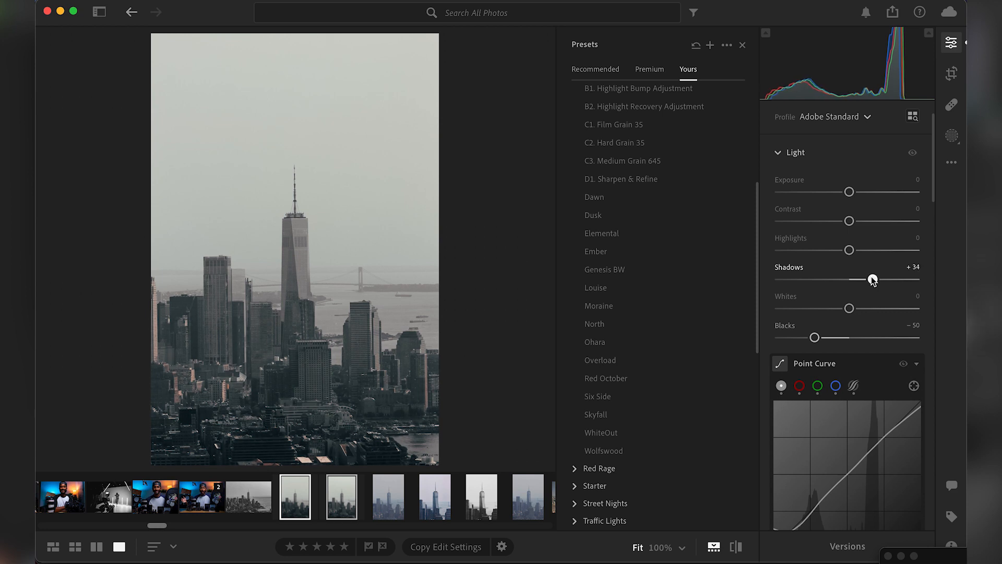
Set Exposure to +0.24 and Contrast to +53, and compare the result with the original photo.
drag(852, 222, 861, 223)
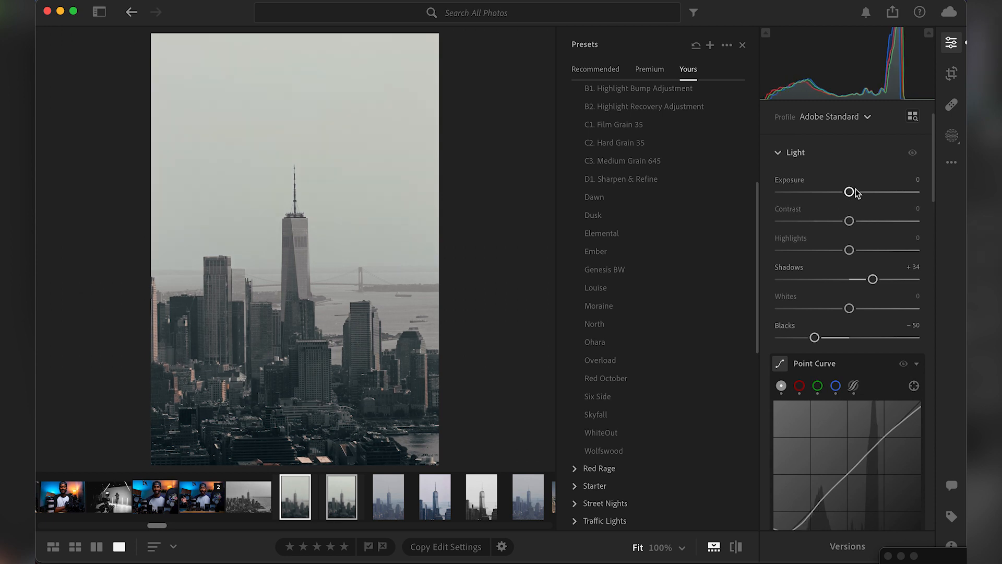
drag(849, 192, 852, 192)
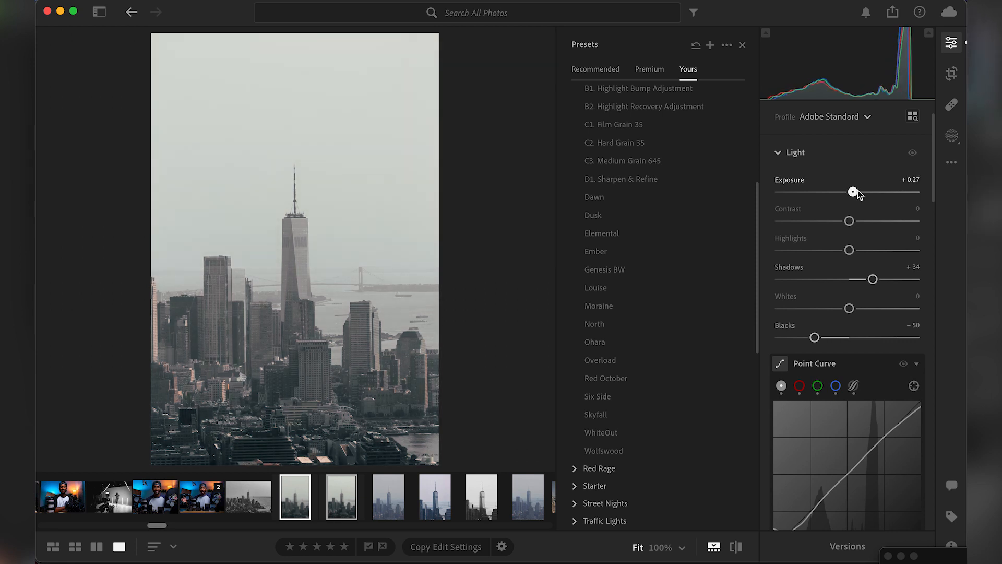
click(912, 179)
key(Return)
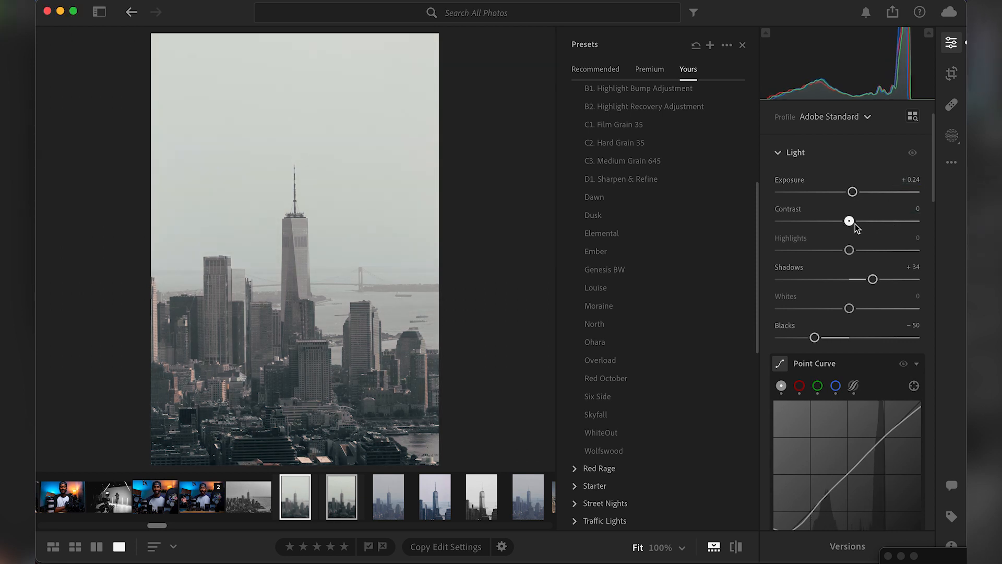
drag(854, 224, 893, 225)
key(backslash)
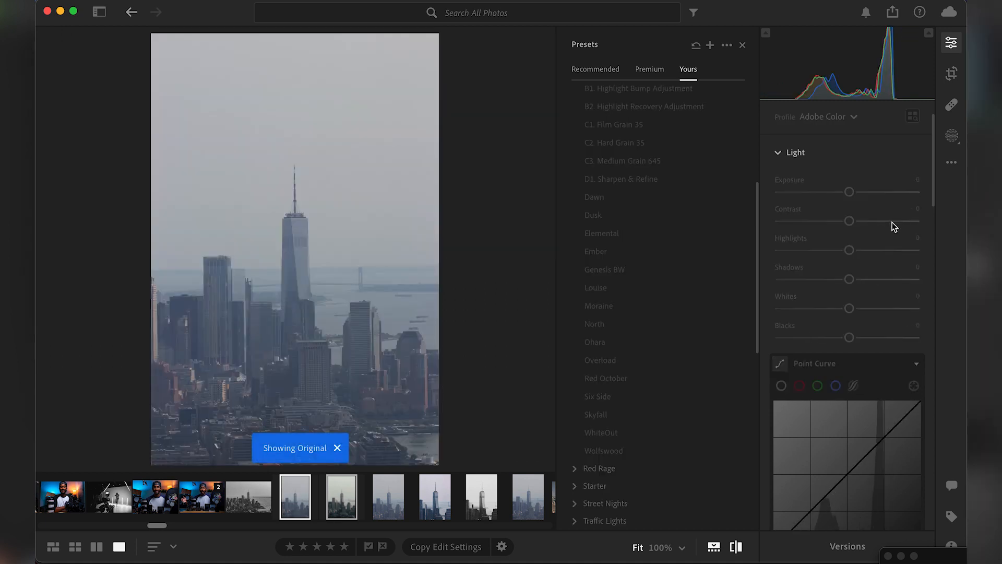
click(915, 155)
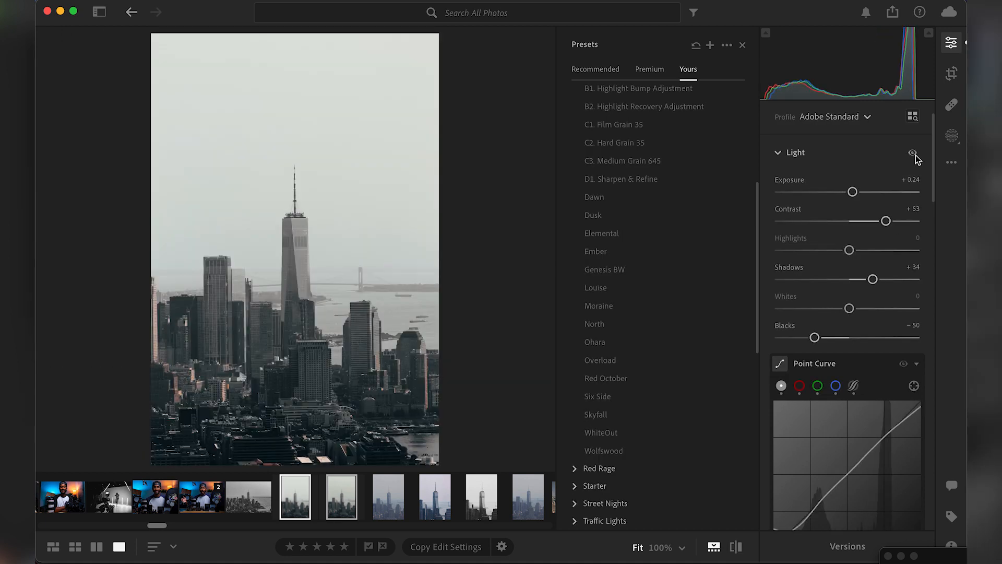
Try the Overload preset on the skyline photo and undo it.
scroll(915, 155, up, 1)
scroll(917, 159, up, 2)
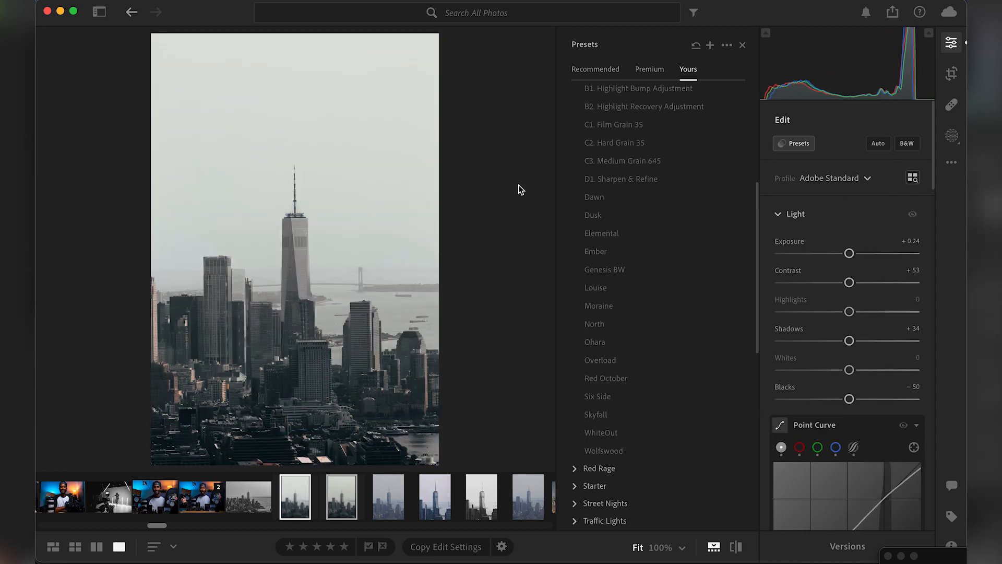
click(675, 270)
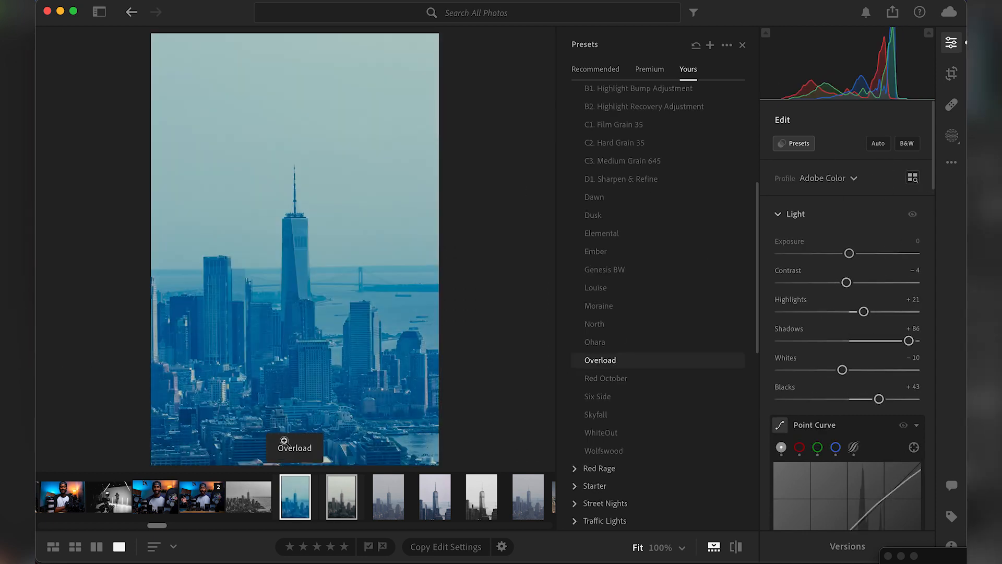
key(super+z)
Add a brush mask on the buildings left of the tallest tower and set its Dehaze to +10.
key(b)
click(319, 365)
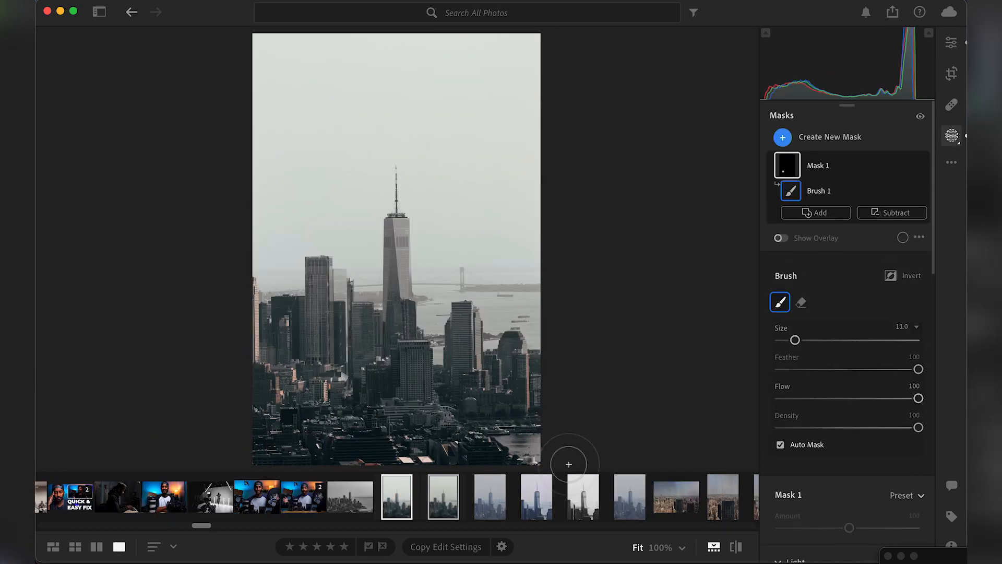
scroll(856, 454, down, 5)
scroll(856, 454, down, 3)
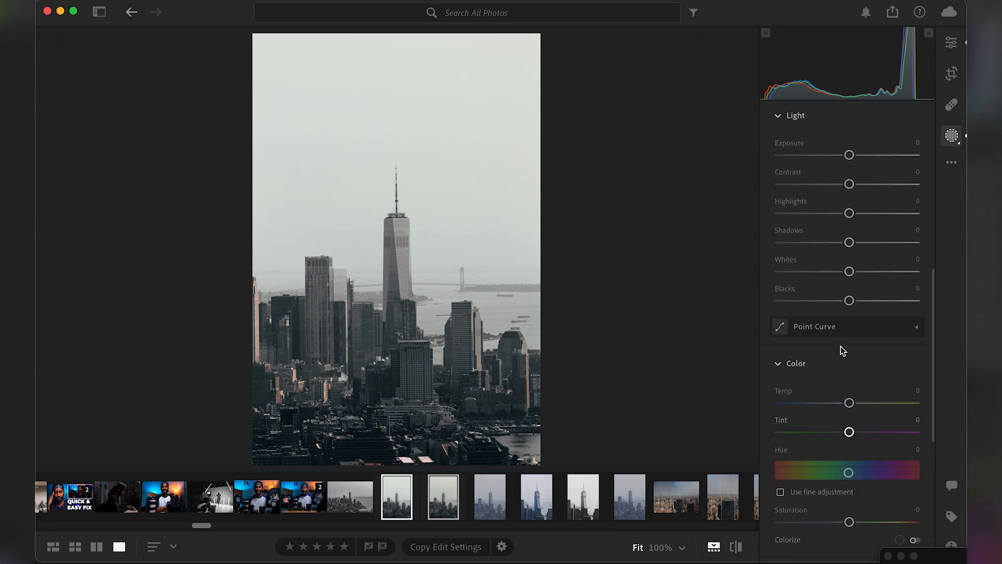
scroll(849, 429, down, 6)
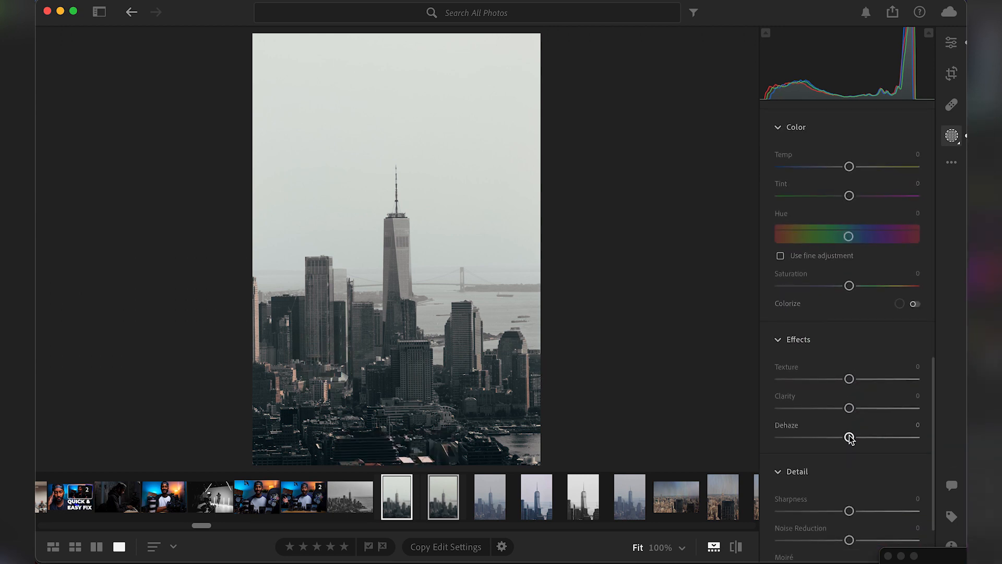
drag(849, 437, 857, 437)
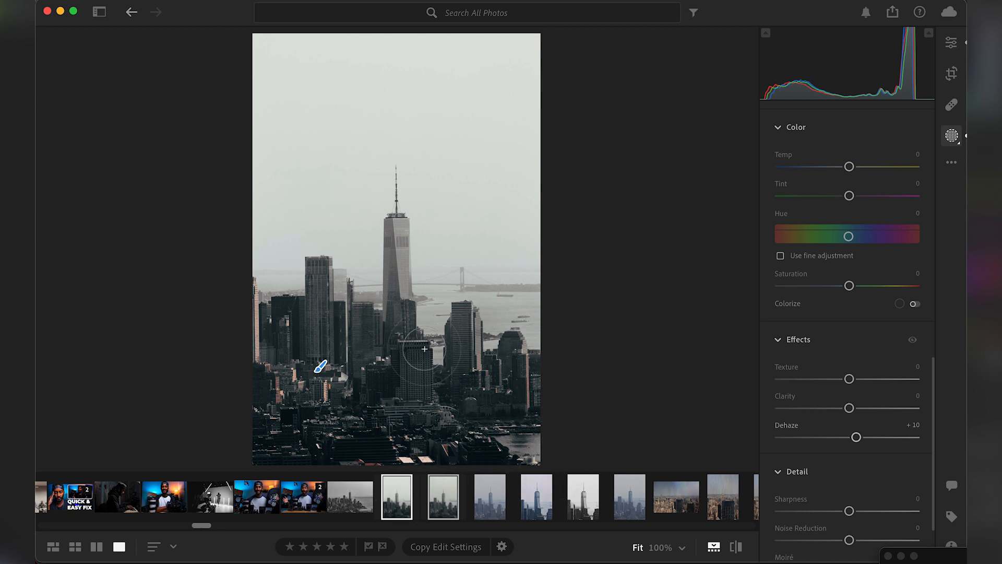
Start a new brush mask on the tallest tower, reset its Dehaze to 0 and set its Clarity to +24.
key(k)
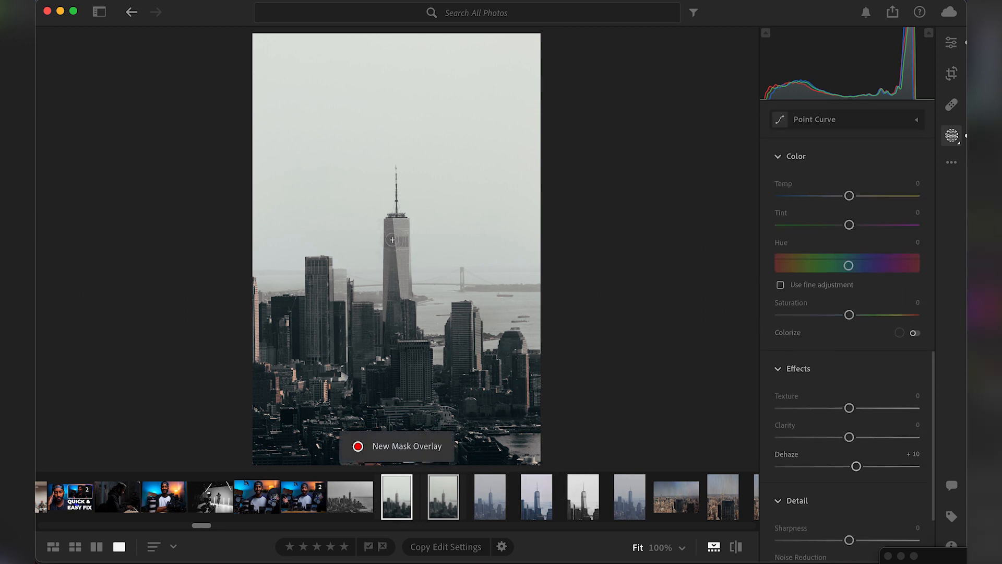
double_click(791, 453)
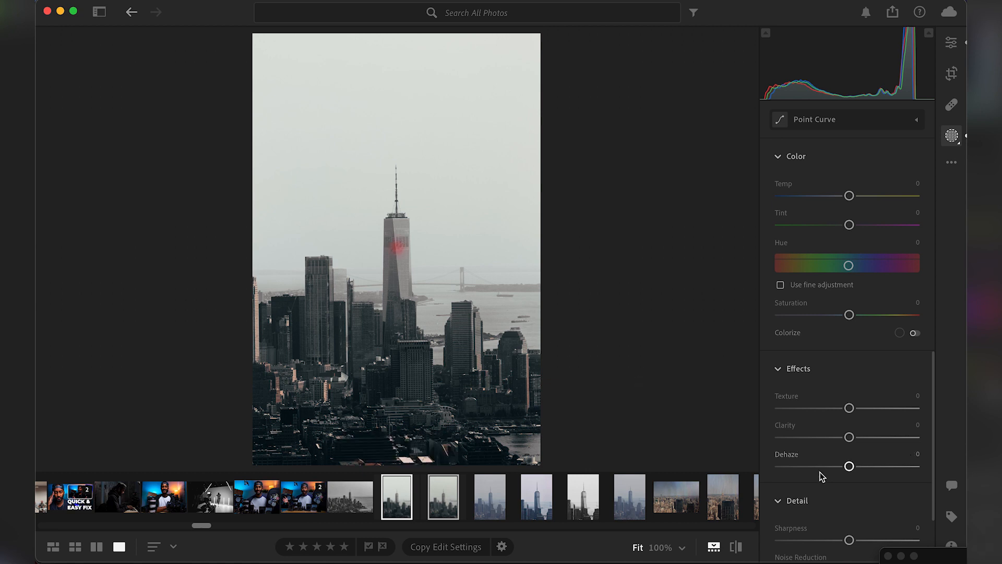
scroll(821, 473, down, 1)
drag(849, 411, 867, 413)
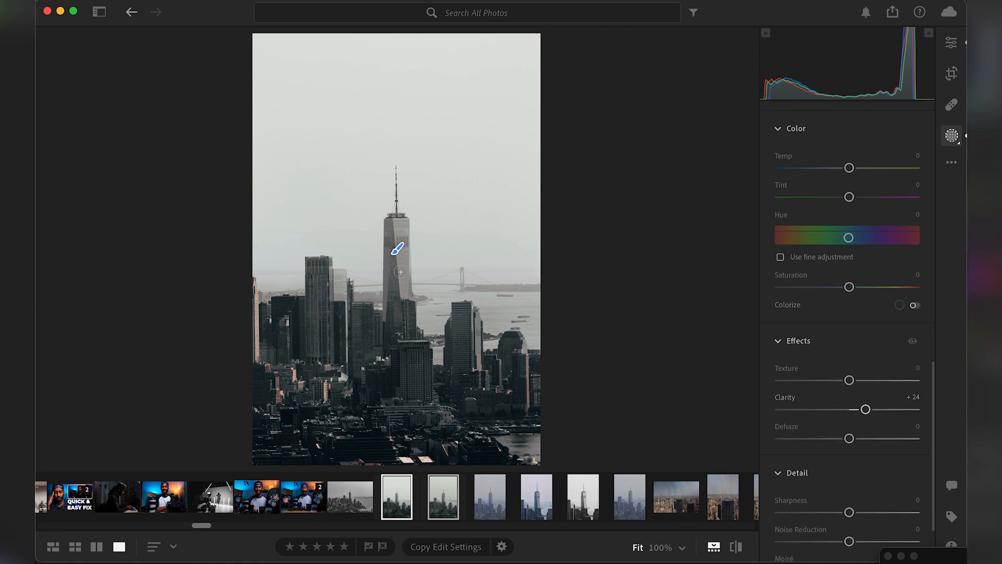
Paint the brush mask over the shaft of the tallest tower and inspect the tower's roof and facade up close.
drag(400, 293, 397, 278)
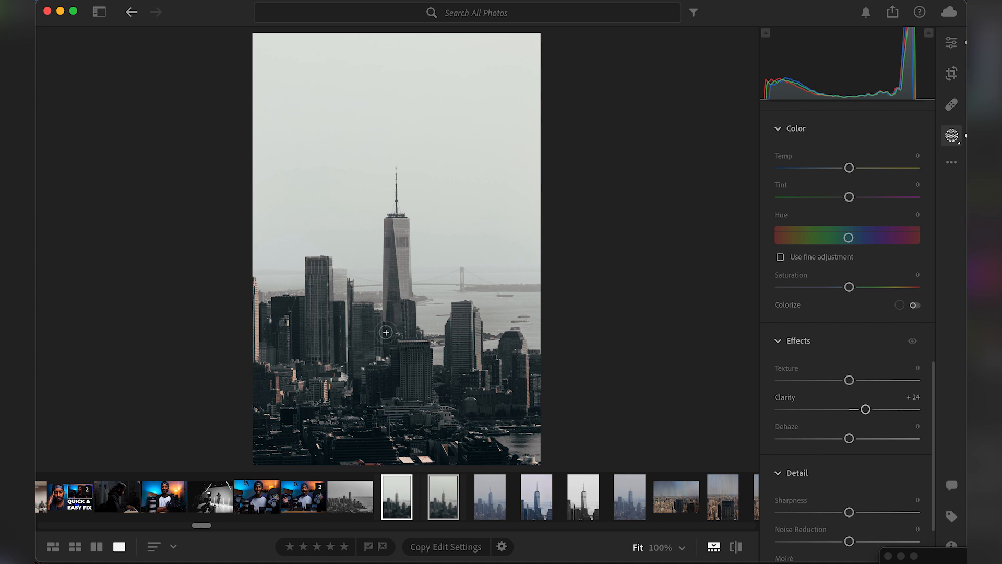
scroll(395, 216, up, 5)
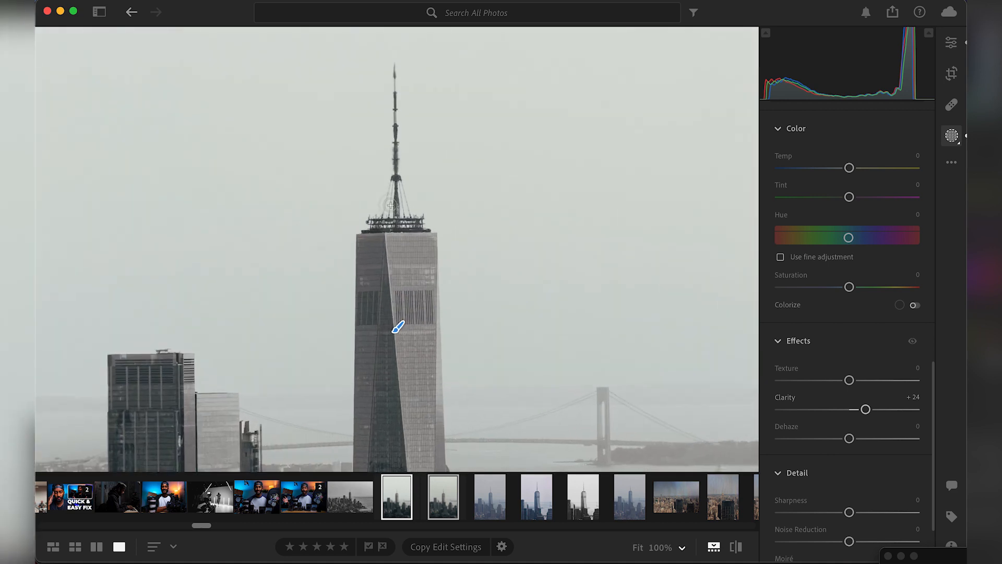
scroll(371, 224, up, 5)
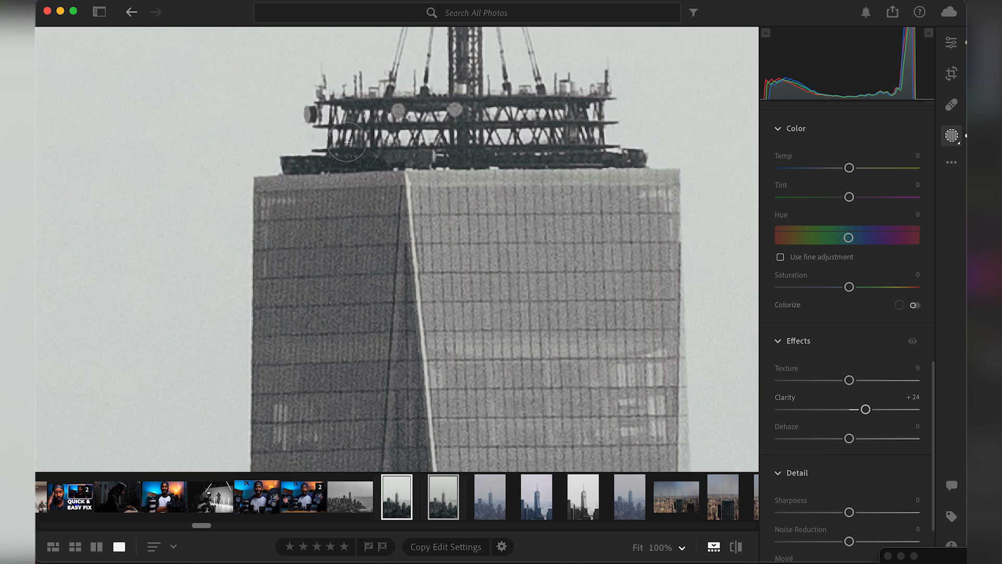
scroll(345, 139, down, 2)
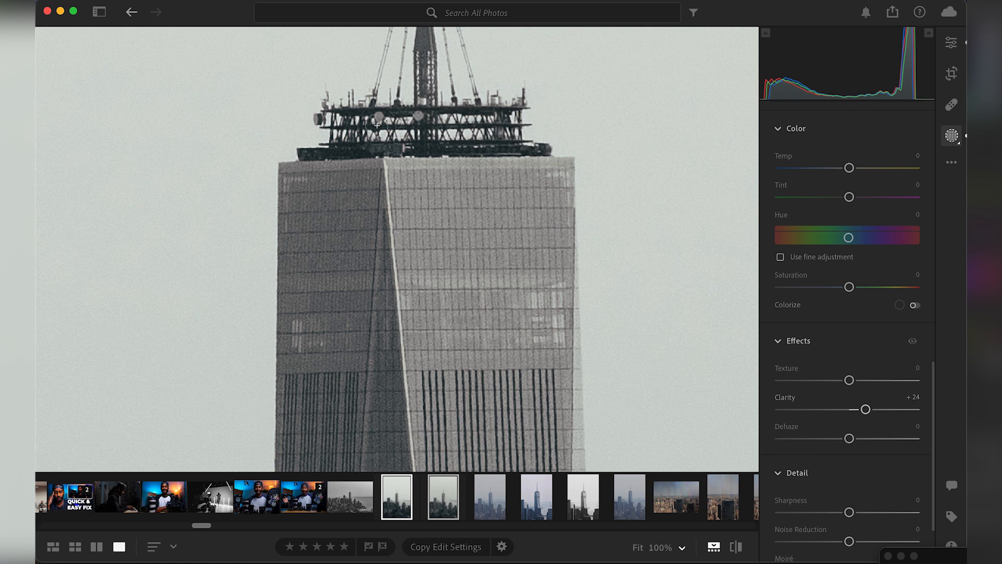
key(z)
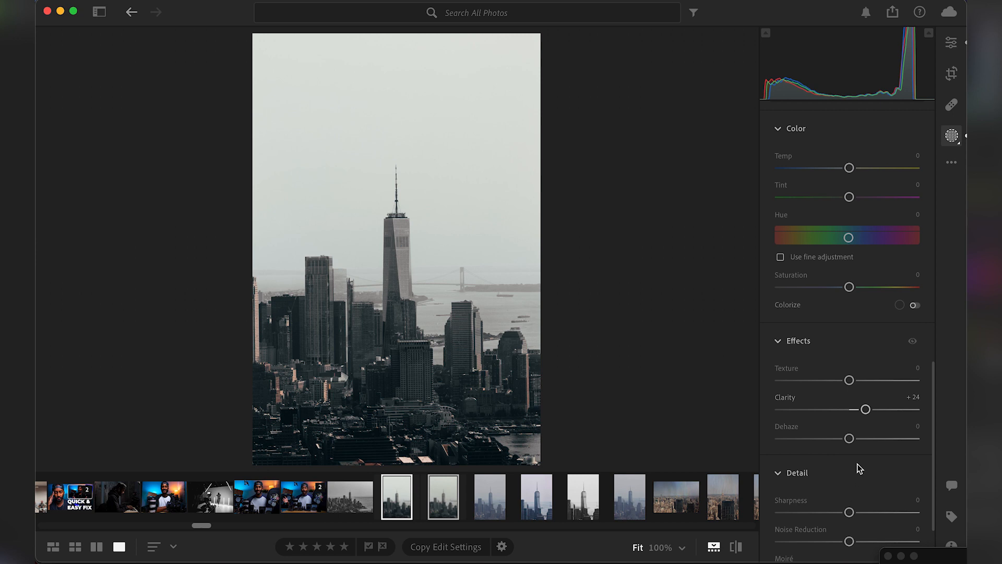
Set the tower mask's Sharpness to +57 and compare the photo with and without the Detail adjustments.
scroll(857, 447, down, 3)
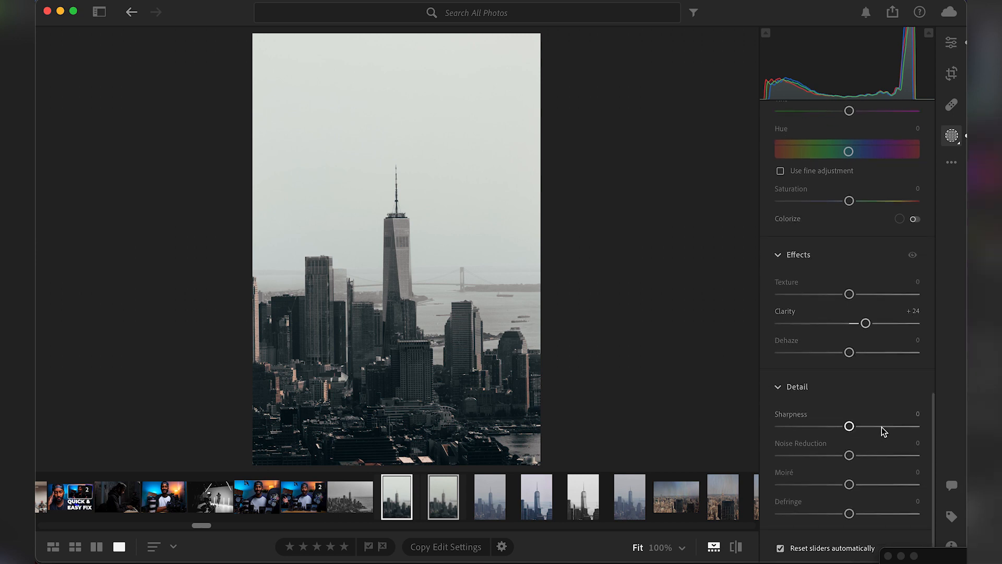
drag(881, 427, 885, 427)
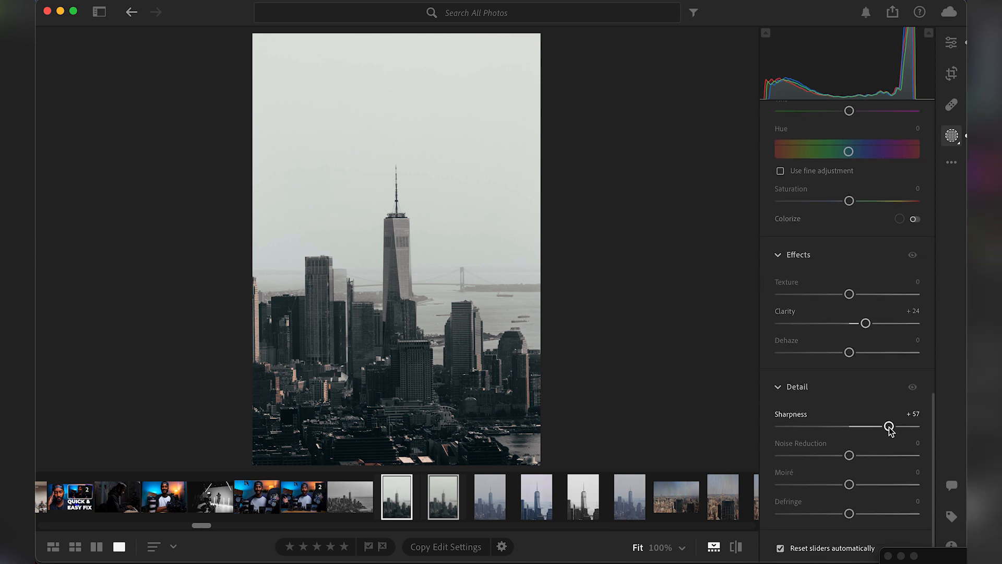
click(913, 388)
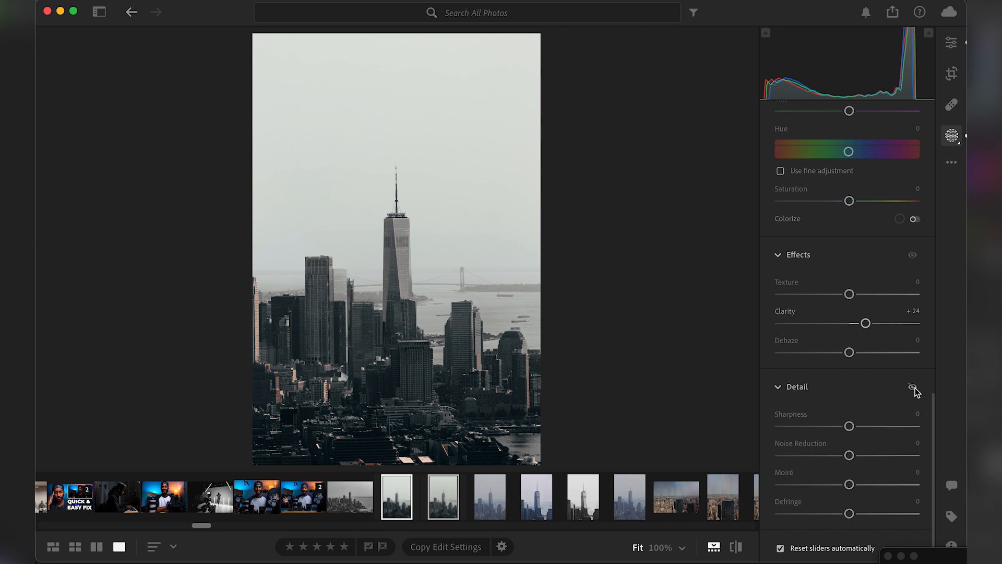
click(914, 388)
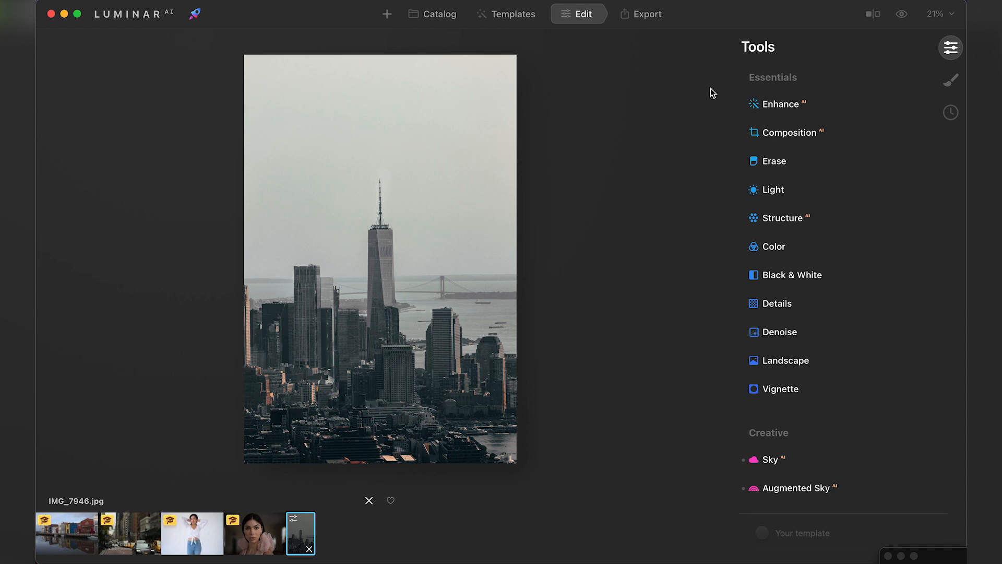
In Luminar AI, enable Augmented Sky on IMG_7946.jpg with the Moon 1 object.
scroll(829, 134, down, 5)
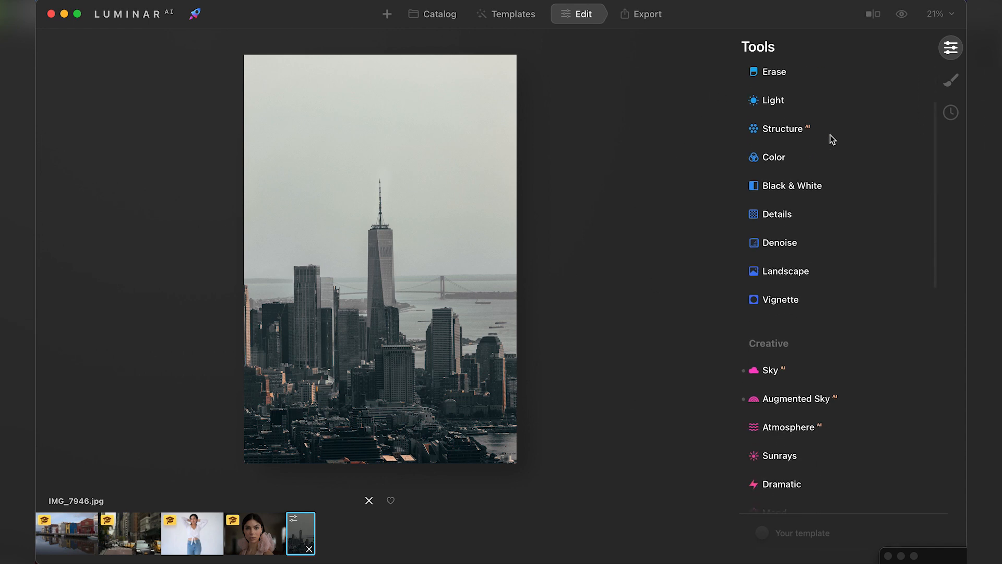
scroll(830, 135, up, 5)
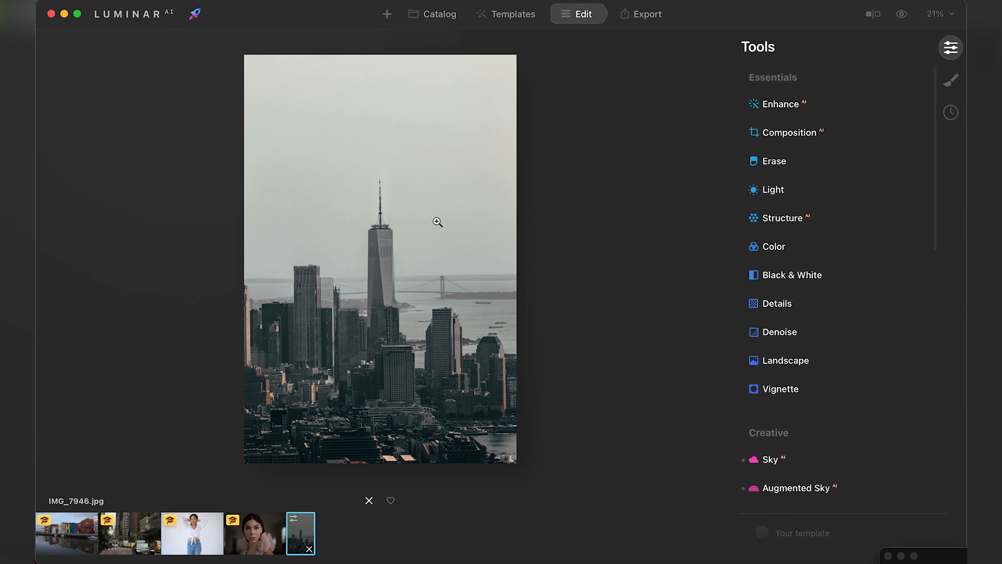
scroll(787, 286, down, 6)
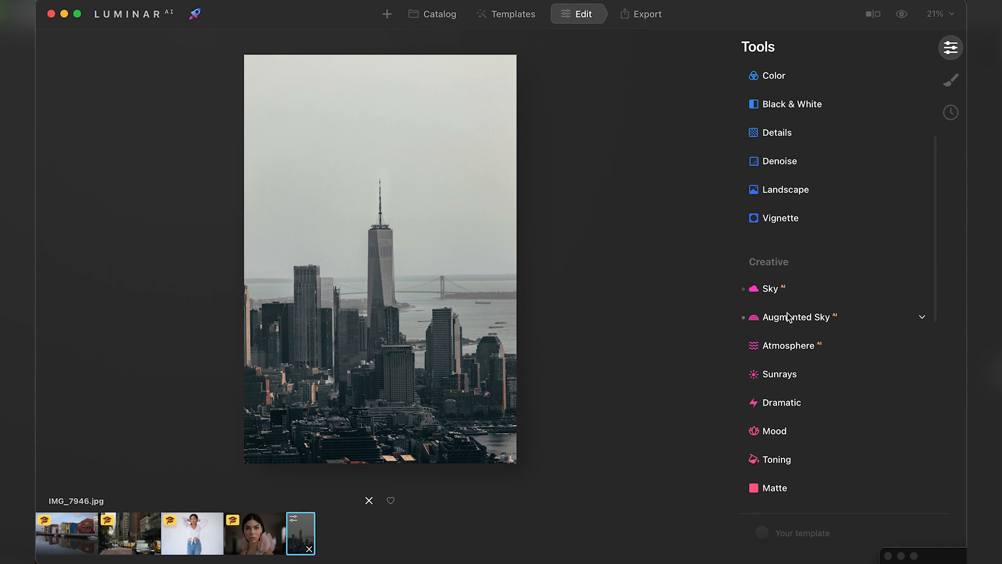
scroll(804, 278, down, 1)
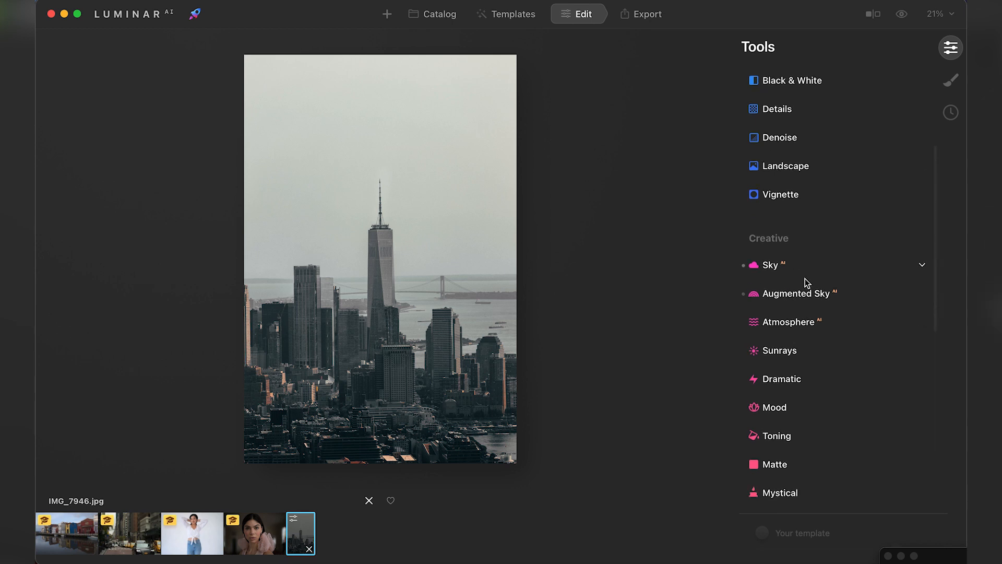
click(802, 295)
scroll(814, 277, down, 4)
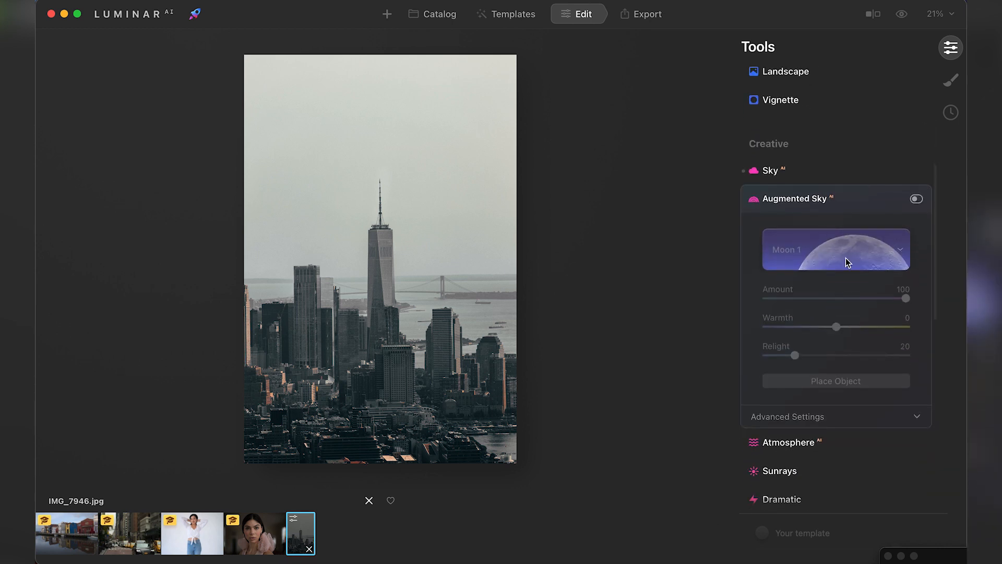
click(916, 199)
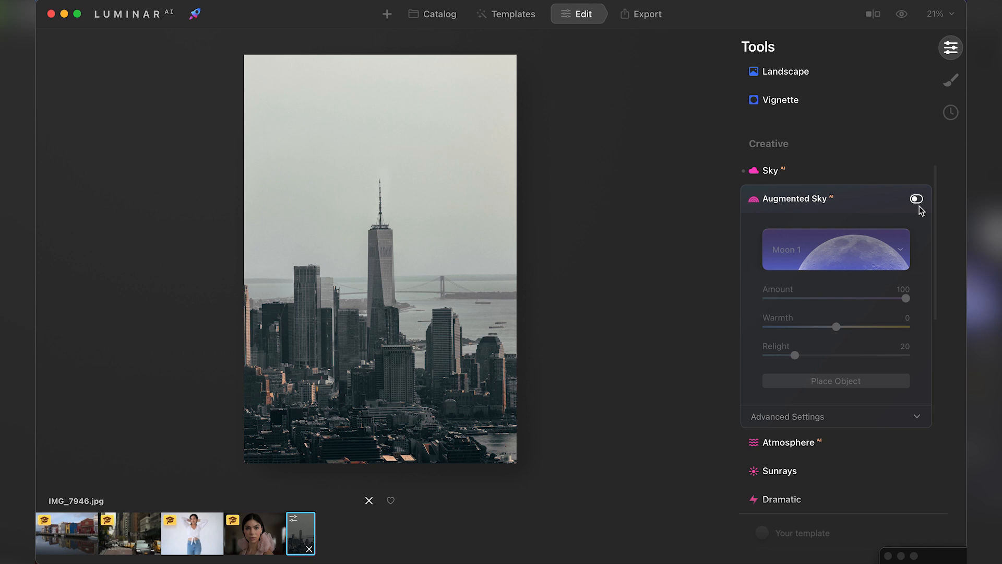
Browse the sky objects, keep Moon 1, move the moon straight up near the photo's upper edge, and show the advanced settings.
click(905, 254)
scroll(880, 324, down, 8)
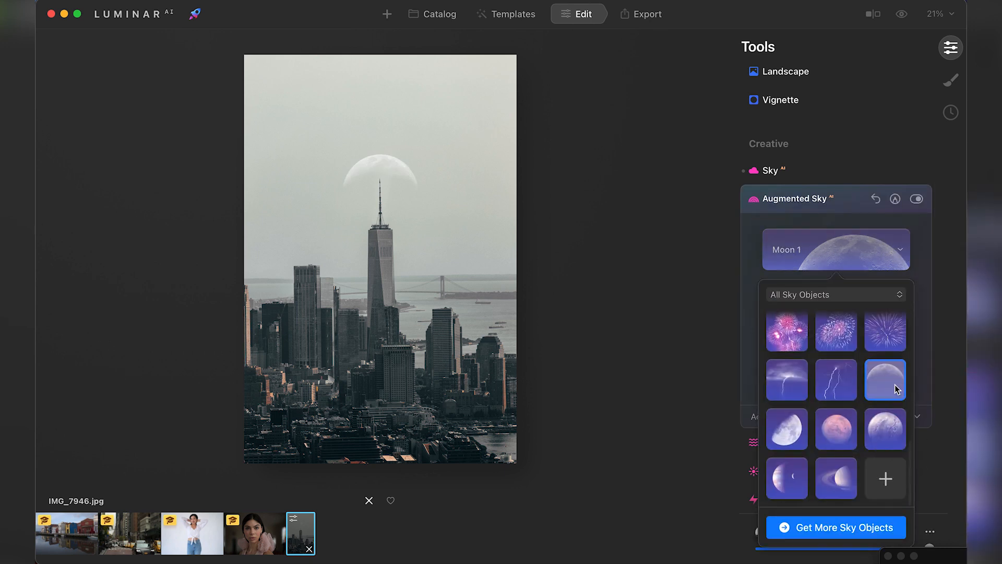
click(931, 253)
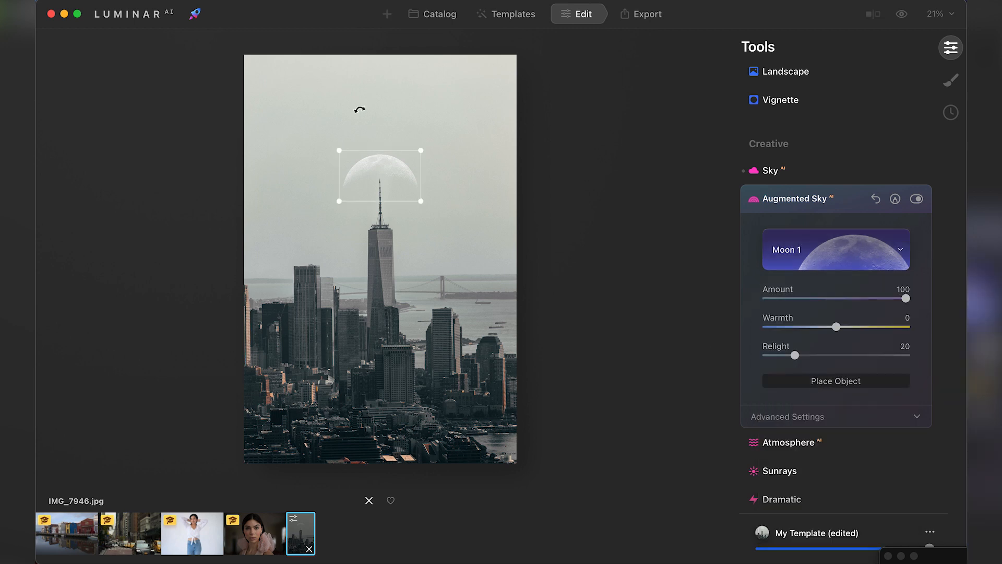
drag(389, 168, 391, 121)
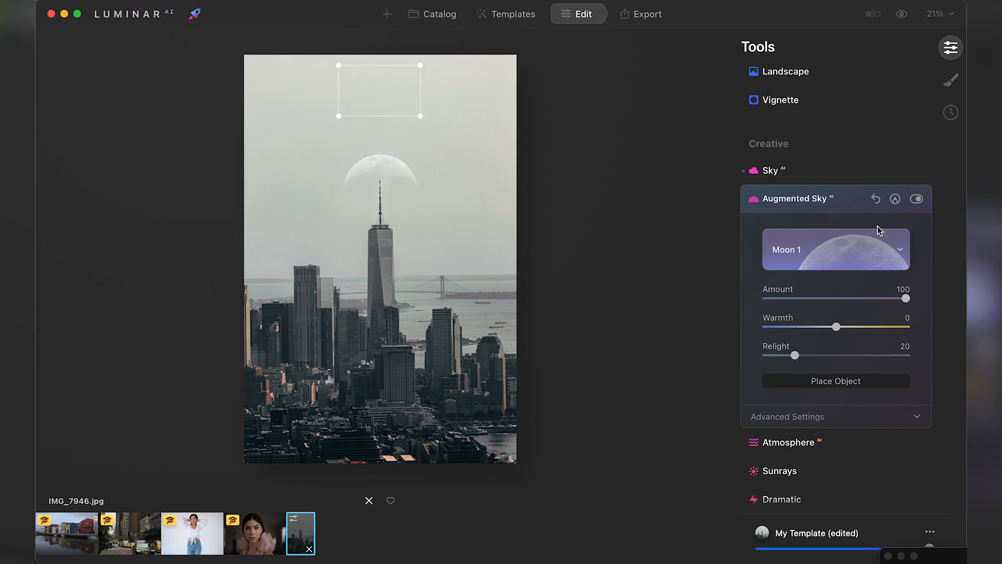
click(898, 415)
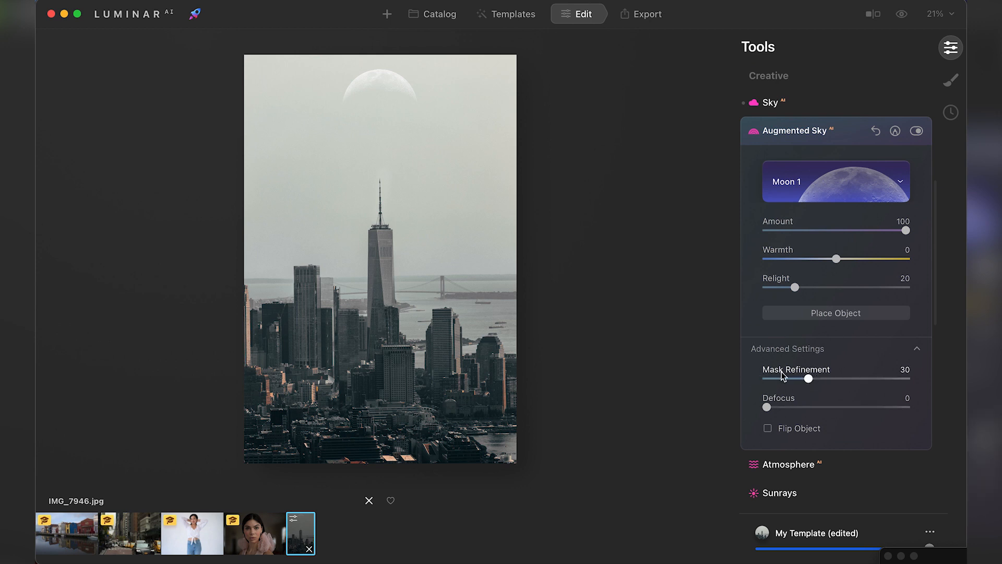